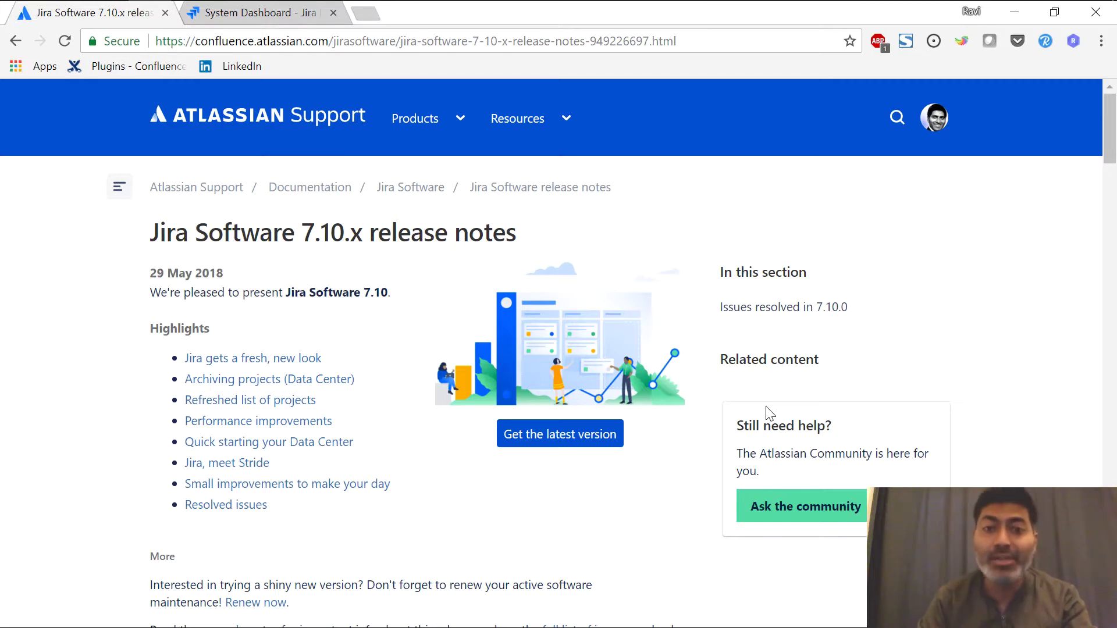
Step: Scroll the Jira Software 7.10.x release notes down to the 'Jira gets a fresh, new look' section
scroll(766, 407, "down", 1)
scroll(767, 408, "down", 5)
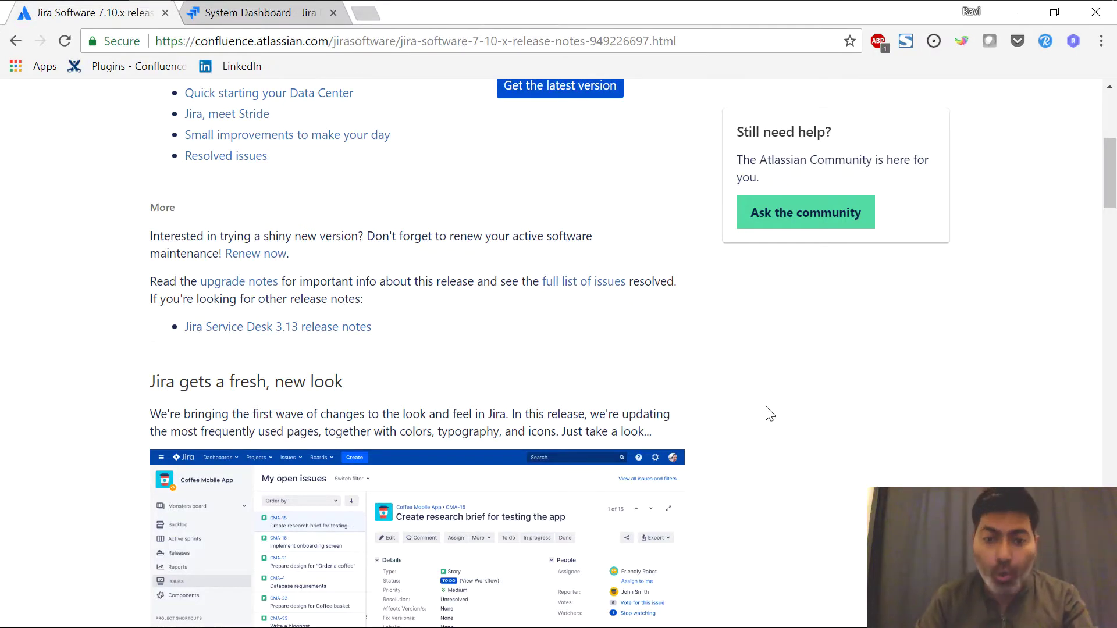
scroll(770, 413, "down", 3)
scroll(770, 413, "down", 4)
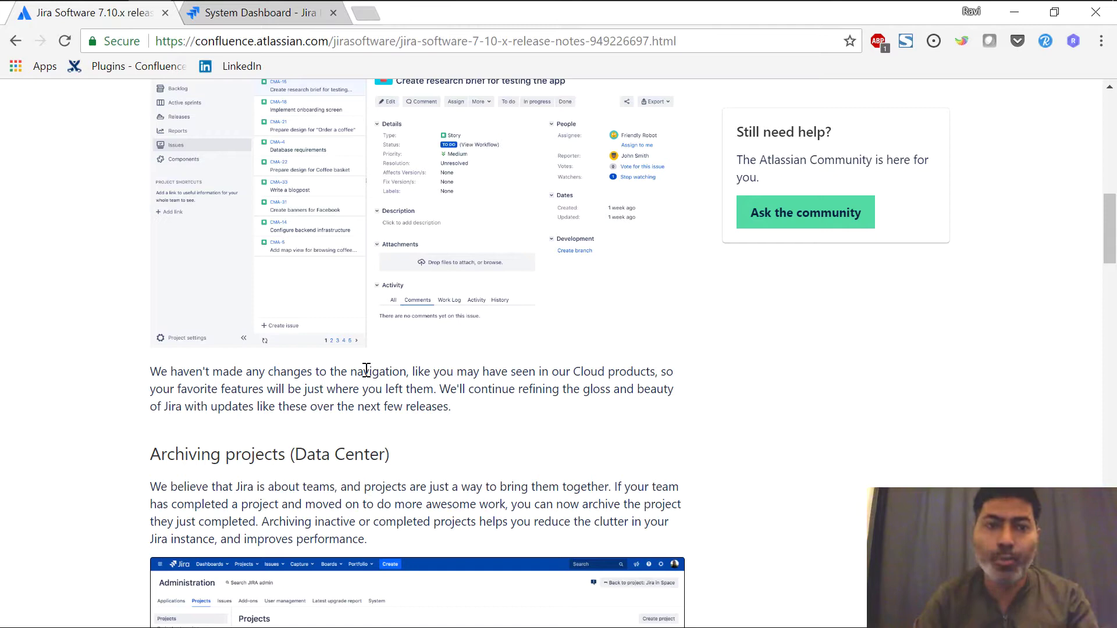
Step: Scroll past the archiving, project, performance and Stride notes to 'Small improvements to make your day'
scroll(367, 371, "down", 2)
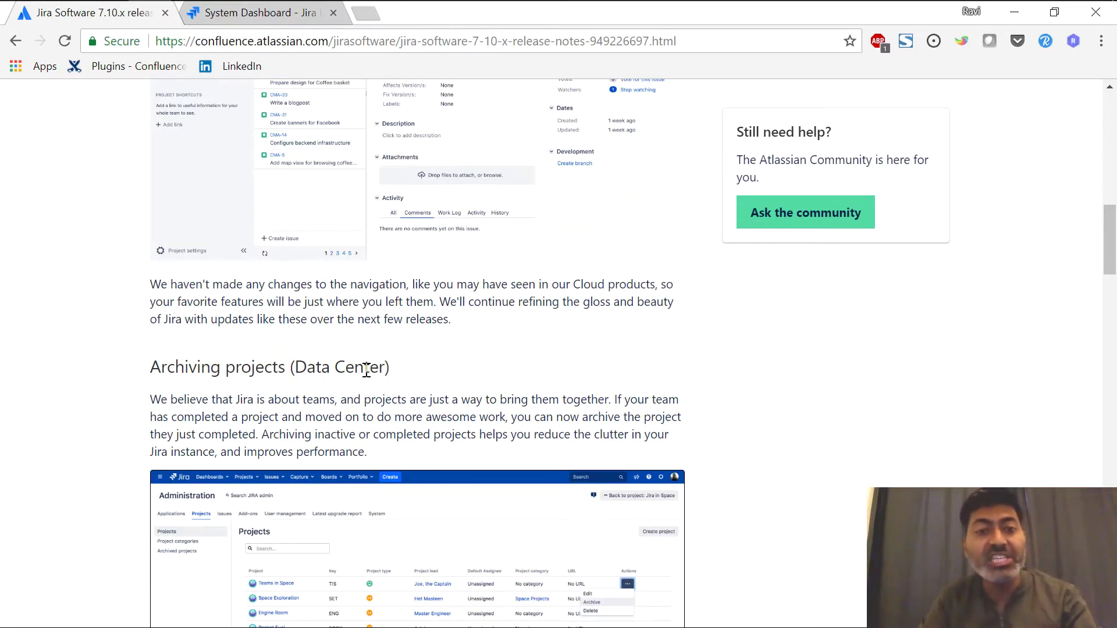
scroll(367, 371, "down", 3)
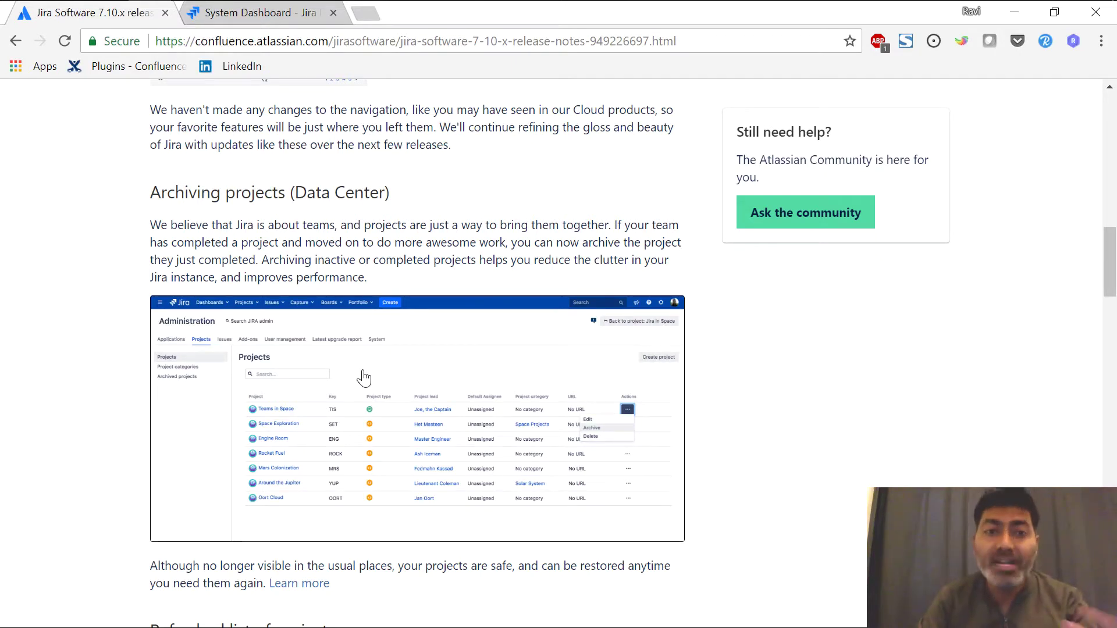
scroll(365, 378, "down", 2)
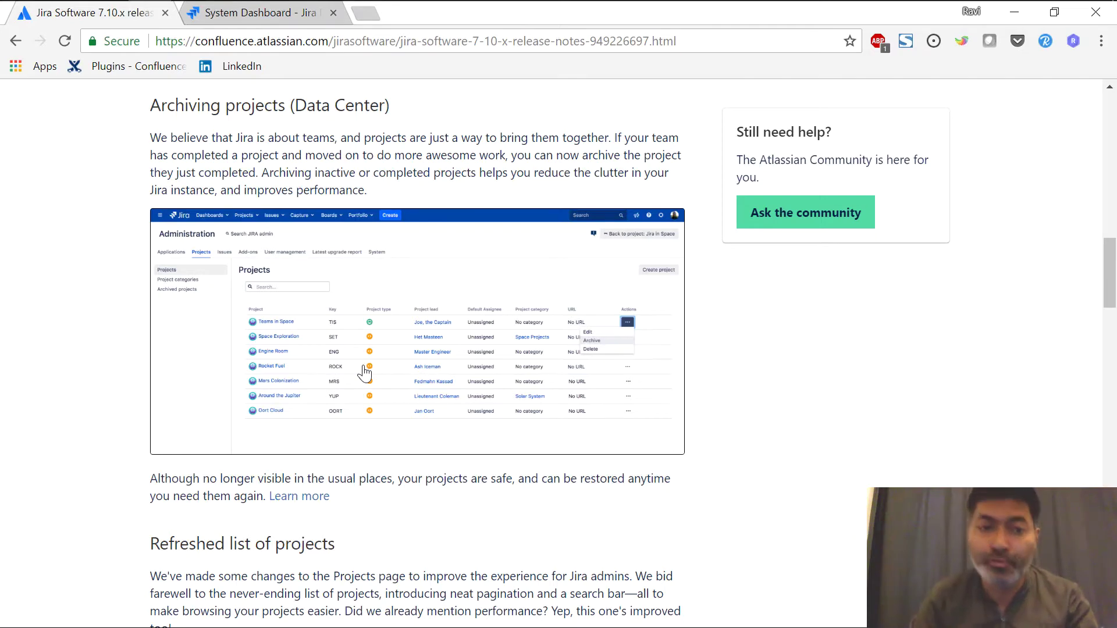
scroll(364, 373, "down", 5)
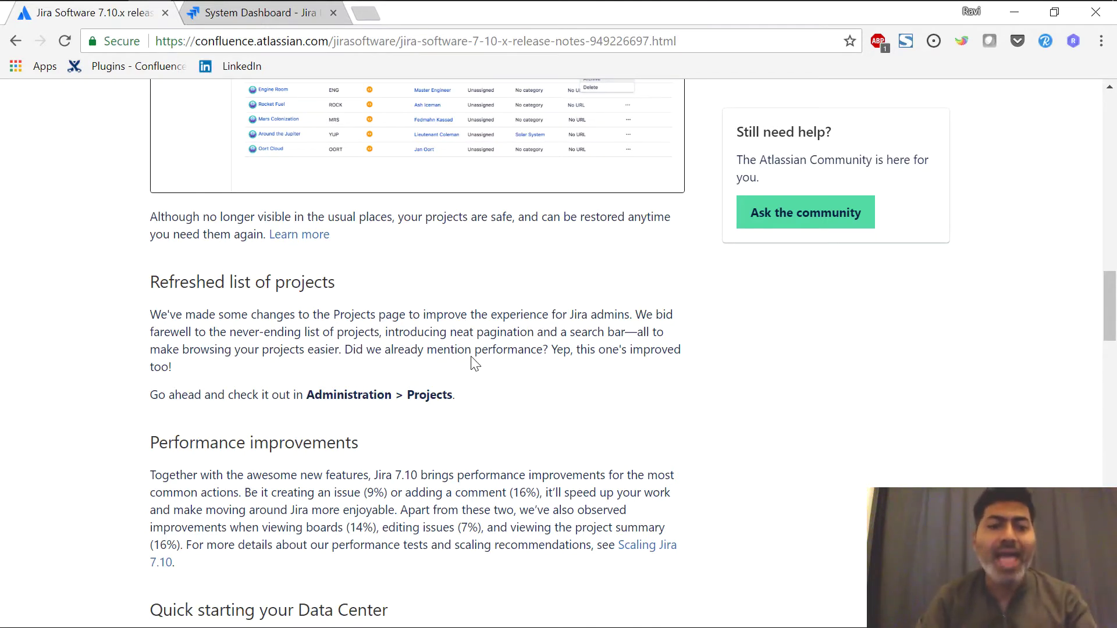
scroll(472, 357, "down", 3)
scroll(473, 357, "down", 3)
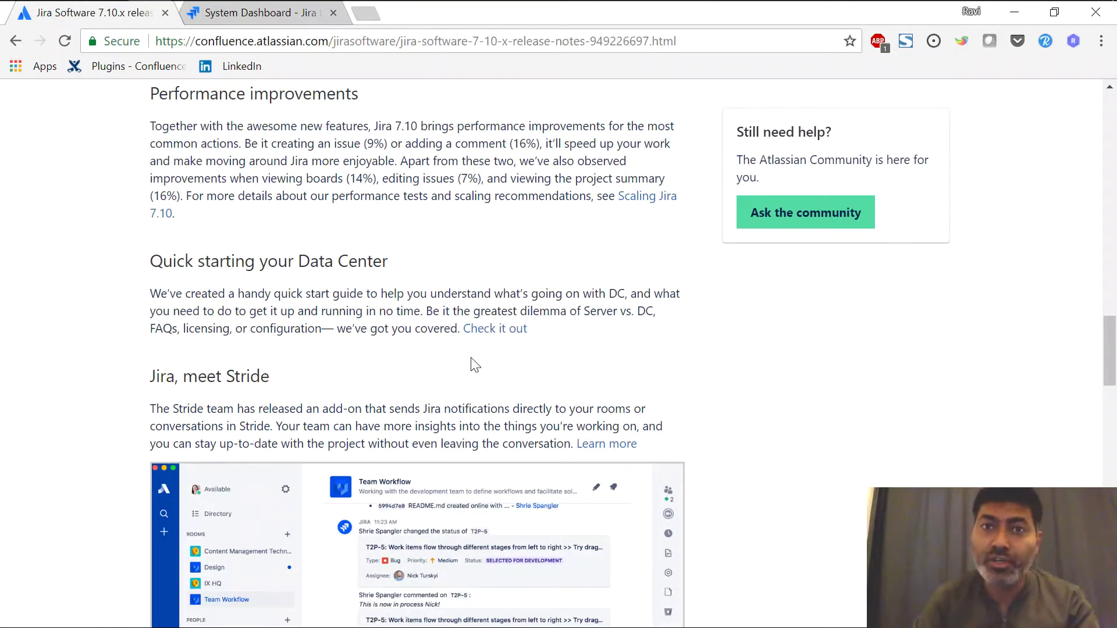
scroll(475, 365, "down", 8)
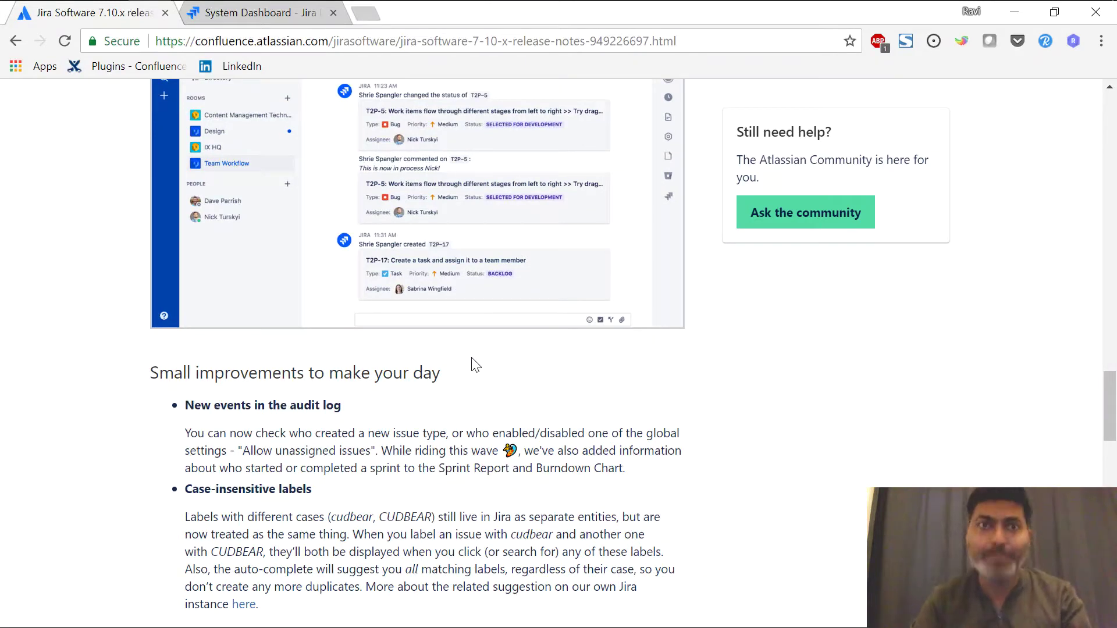
Step: Switch to the 'System Dashboard - Jira' browser tab
key("ctrl+Tab")
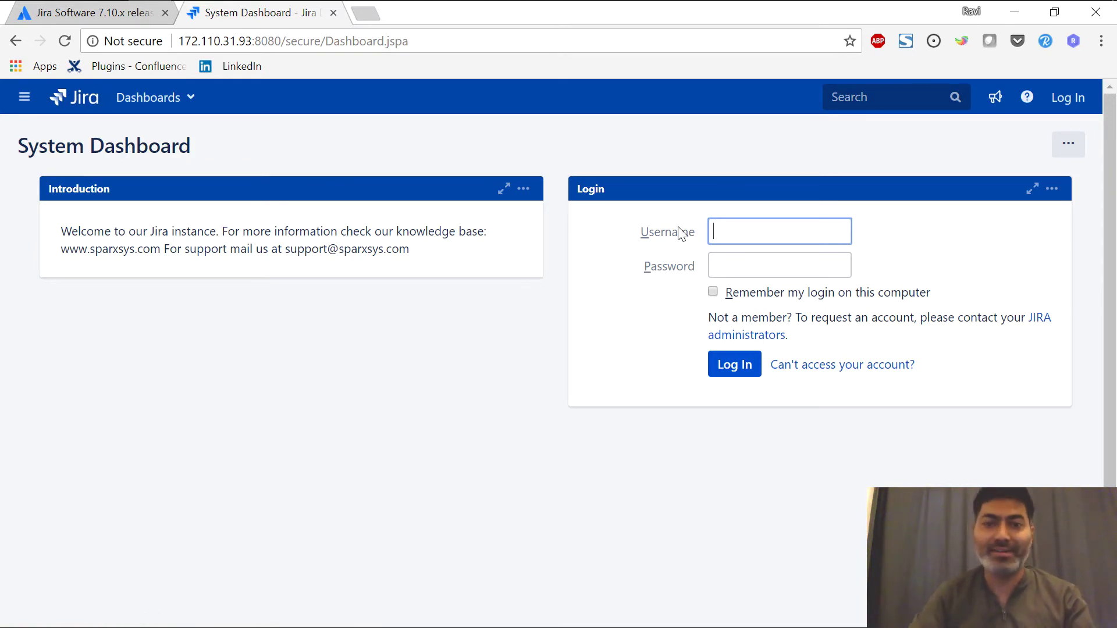
Step: Log in with the account's username and password, then glance over the Jira Administration menu
type("ravi")
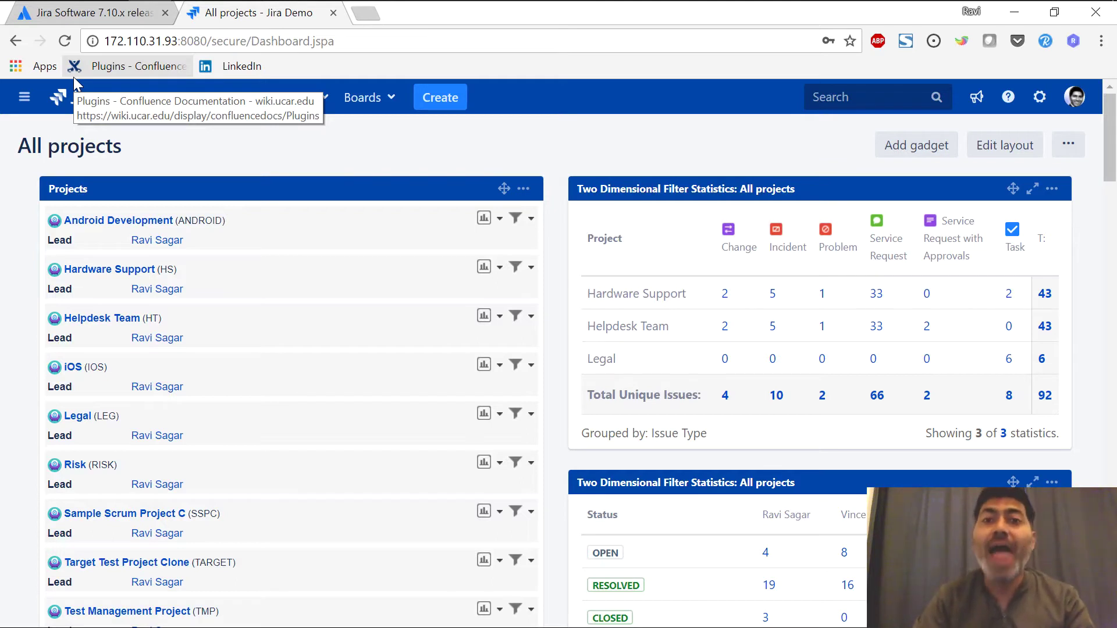
left_click(1041, 101)
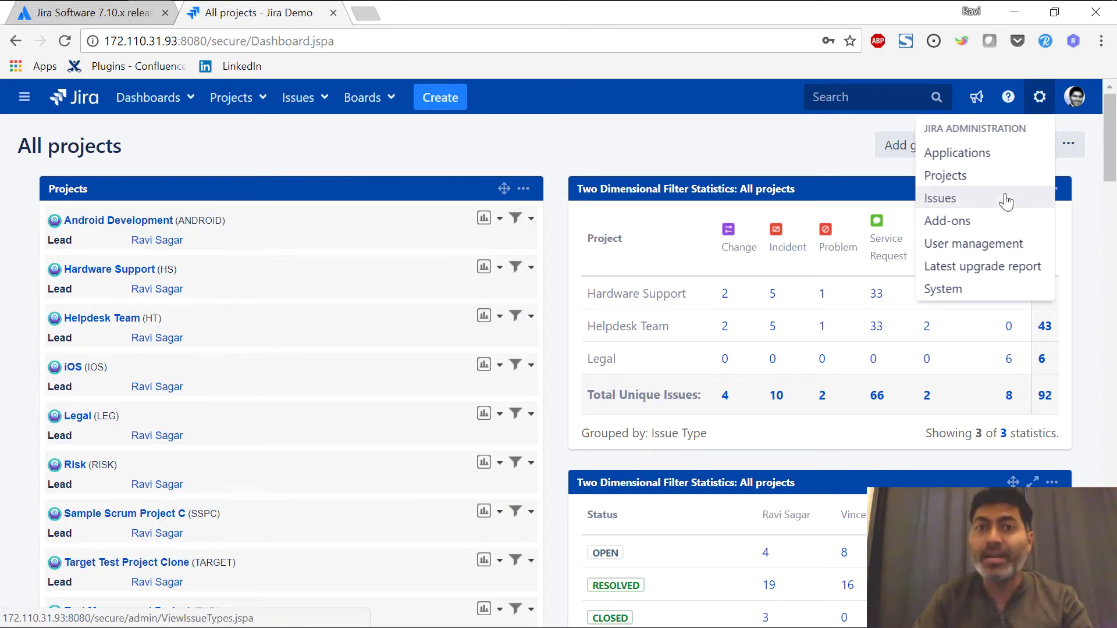
left_click(641, 149)
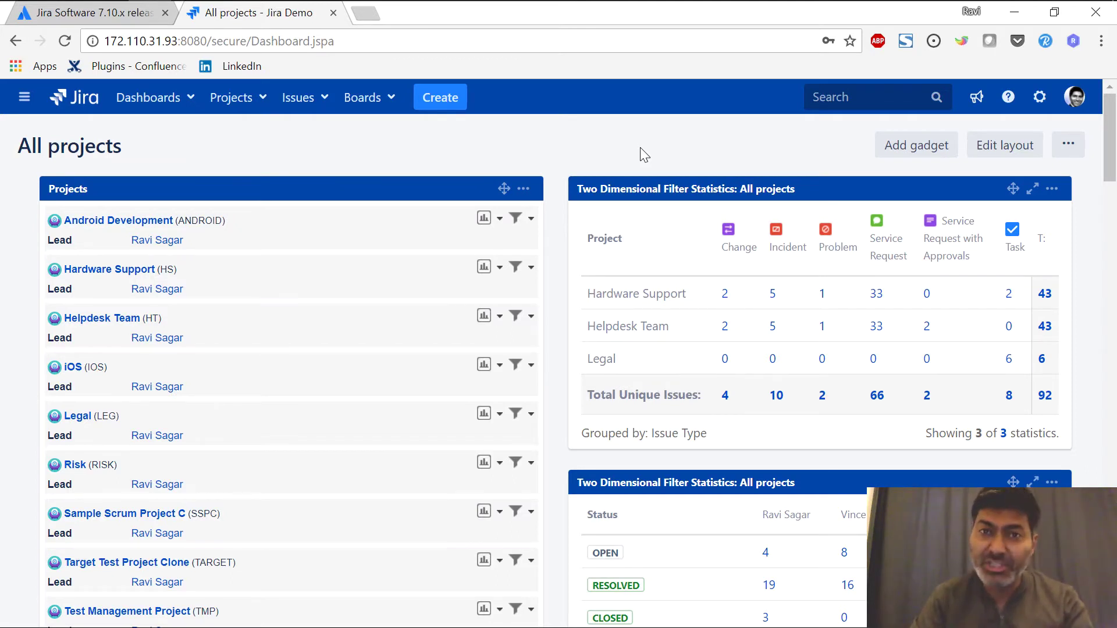
Step: Create Task HS-44 'This is a new Task' in the Hardware Support project
left_click(459, 97)
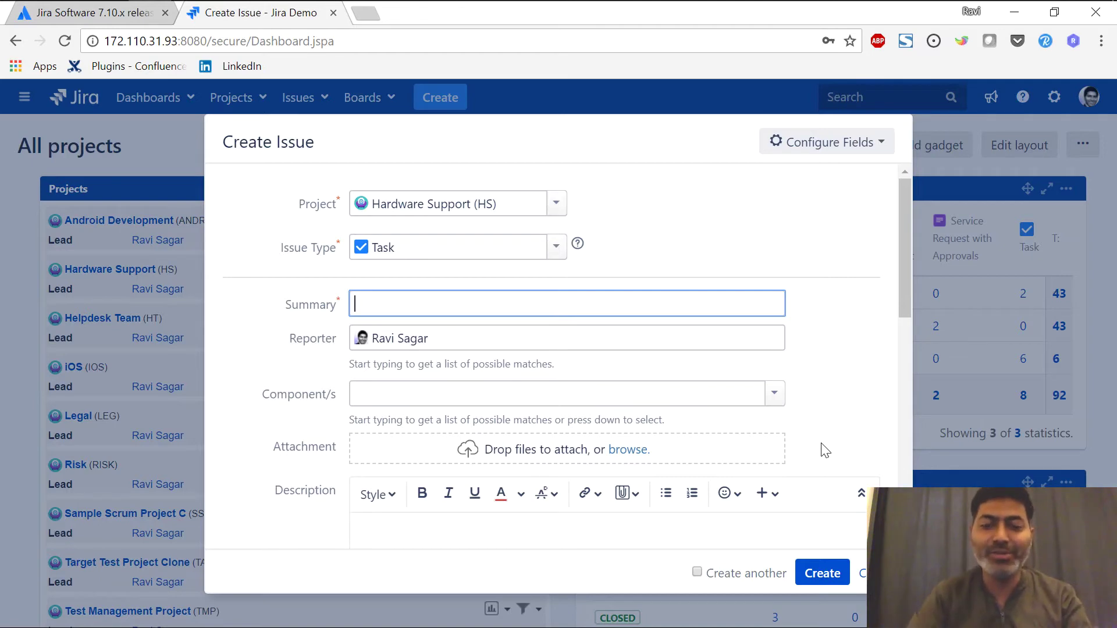
scroll(797, 375, "down", 4)
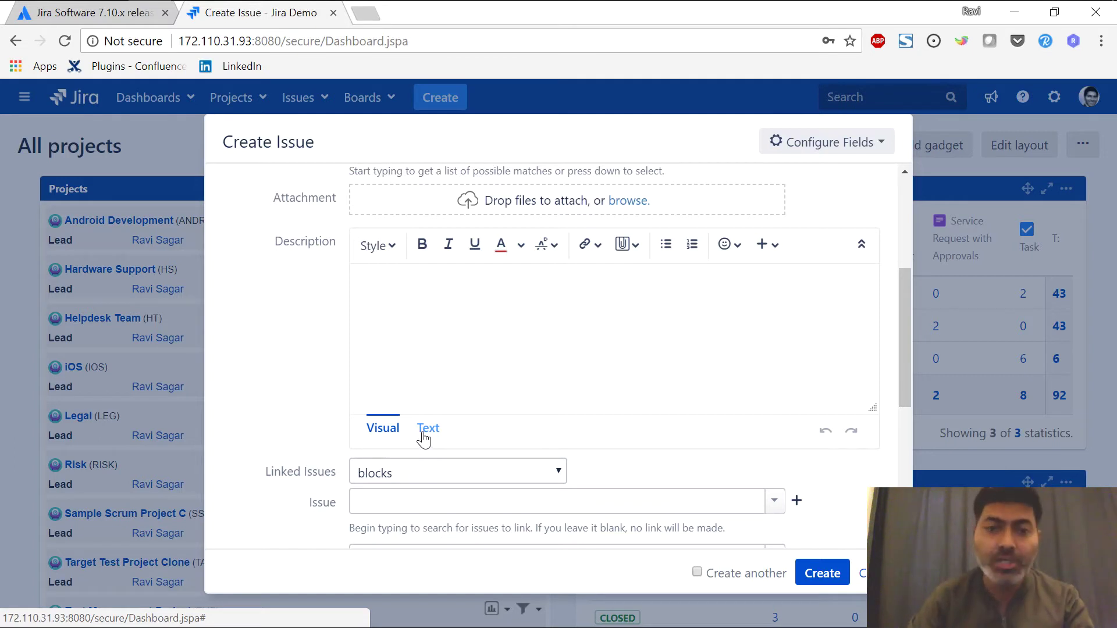
left_click(825, 575)
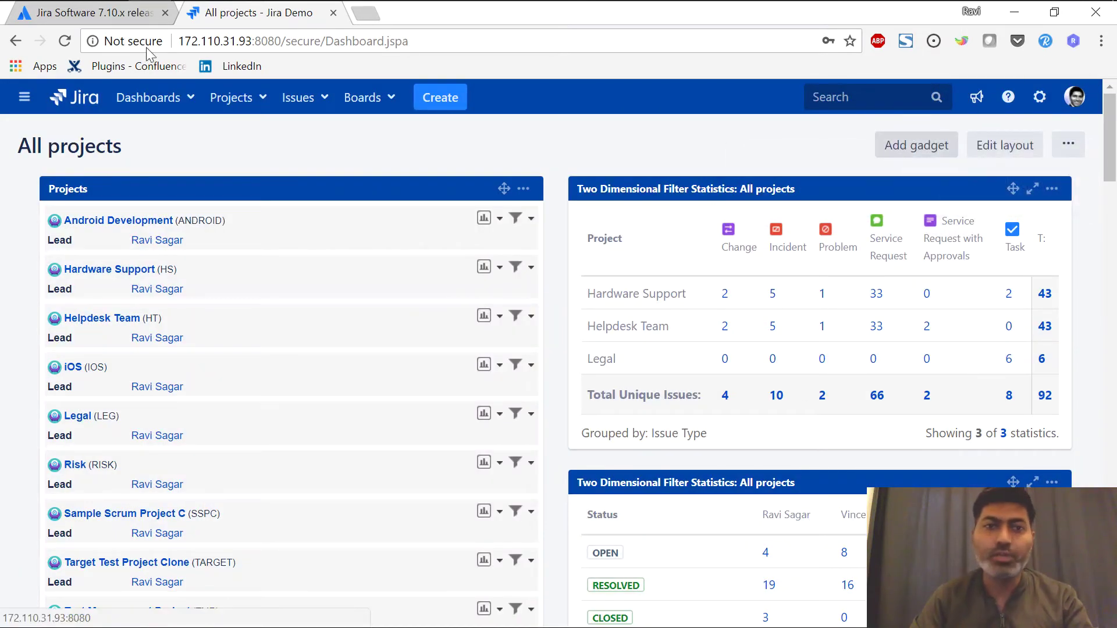
left_click(323, 106)
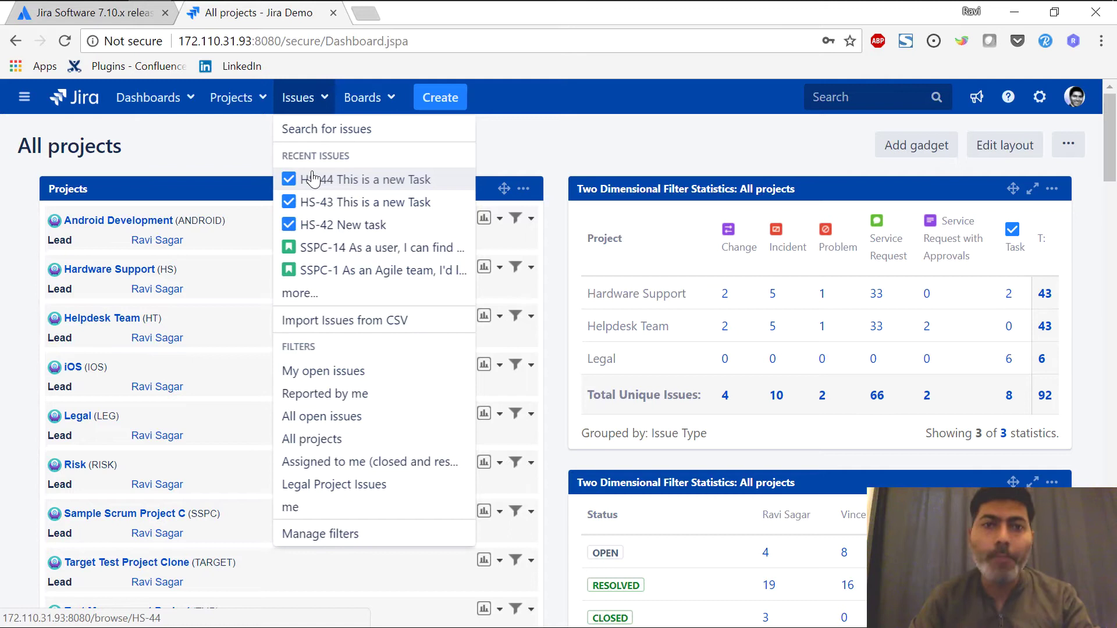
left_click(396, 182)
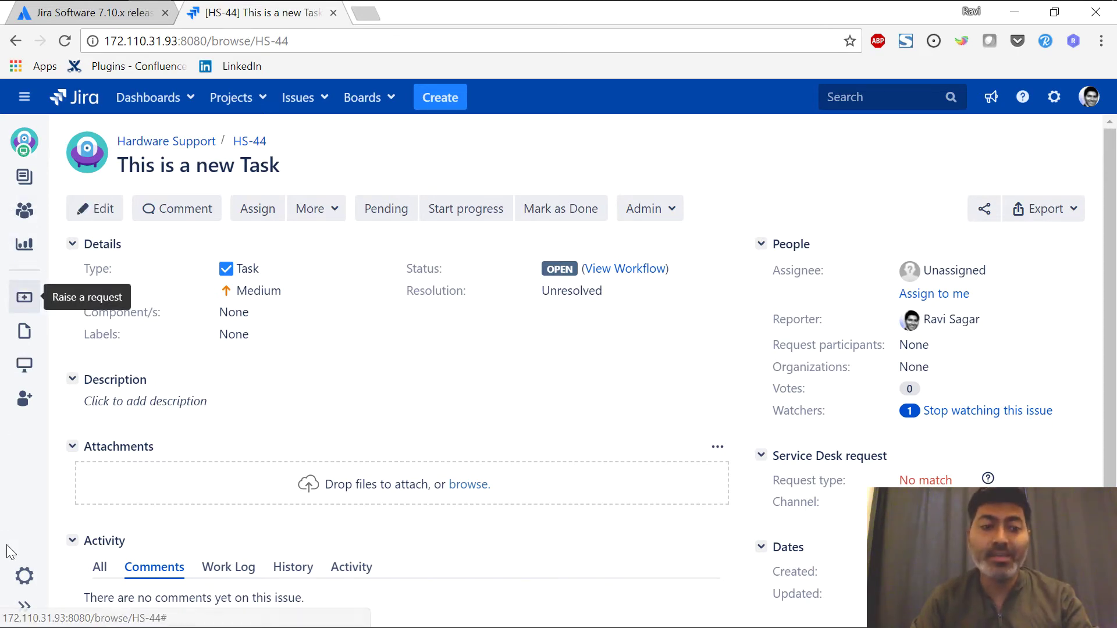
left_click(24, 608)
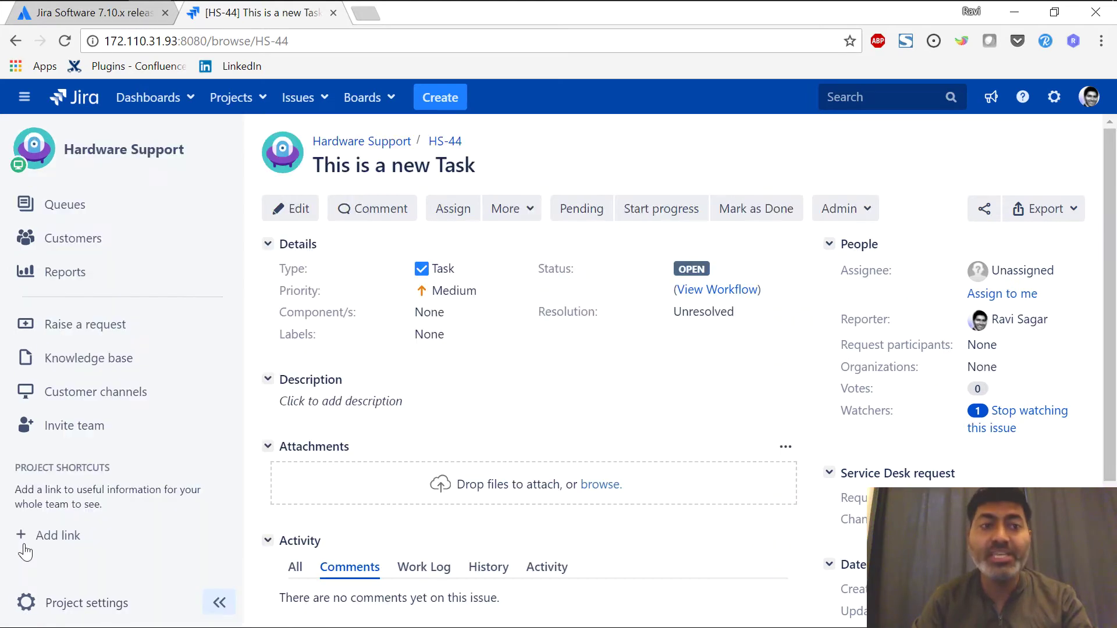
left_click(92, 232)
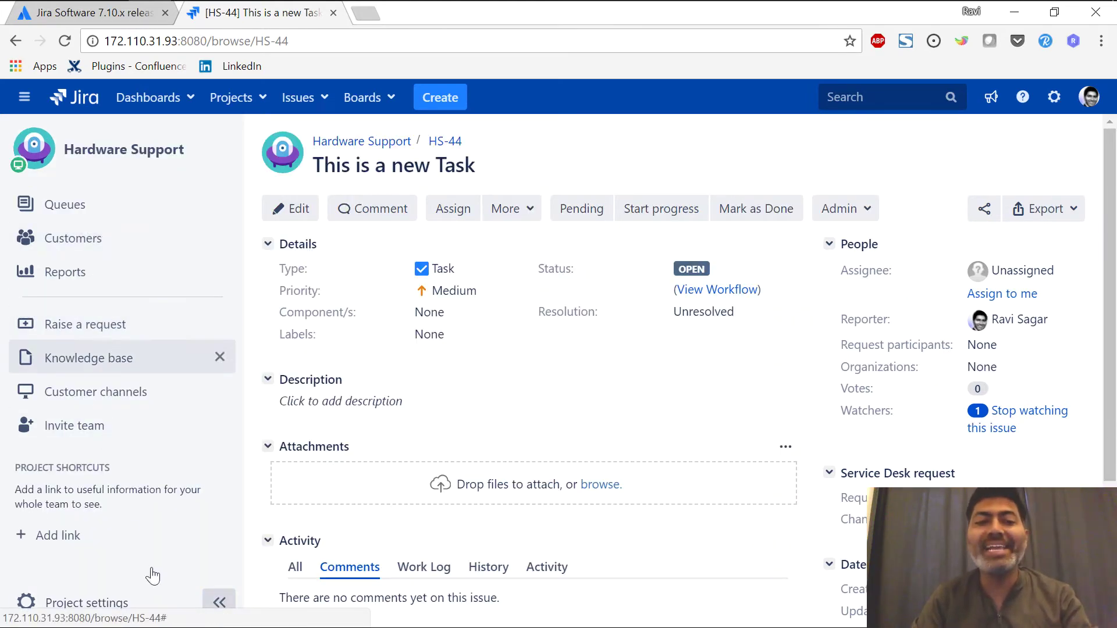
left_click(219, 605)
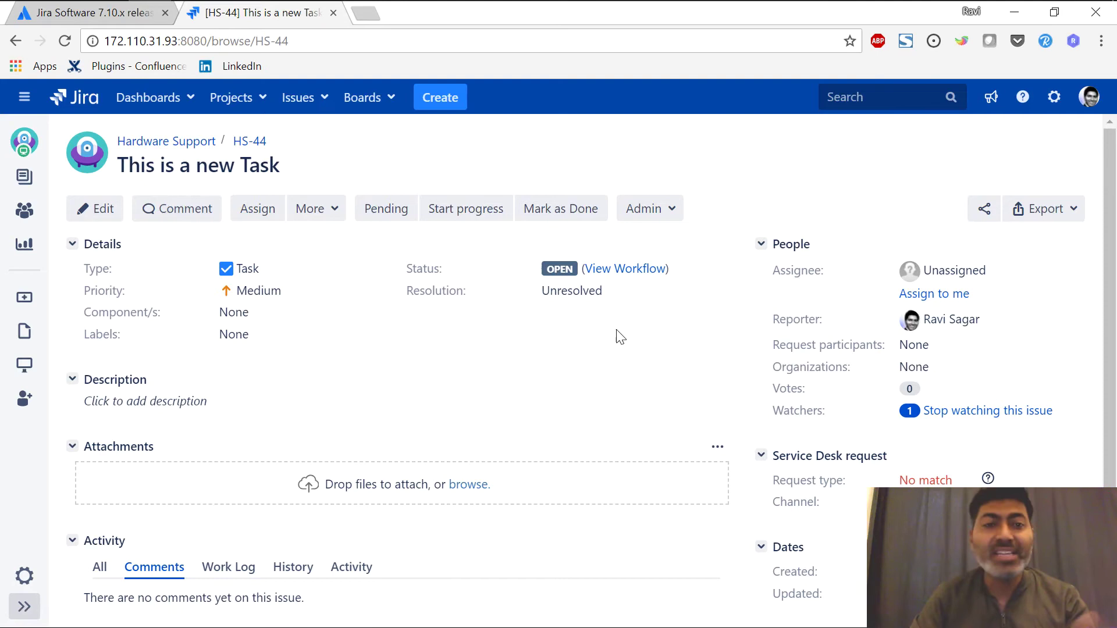
scroll(619, 337, "down", 3)
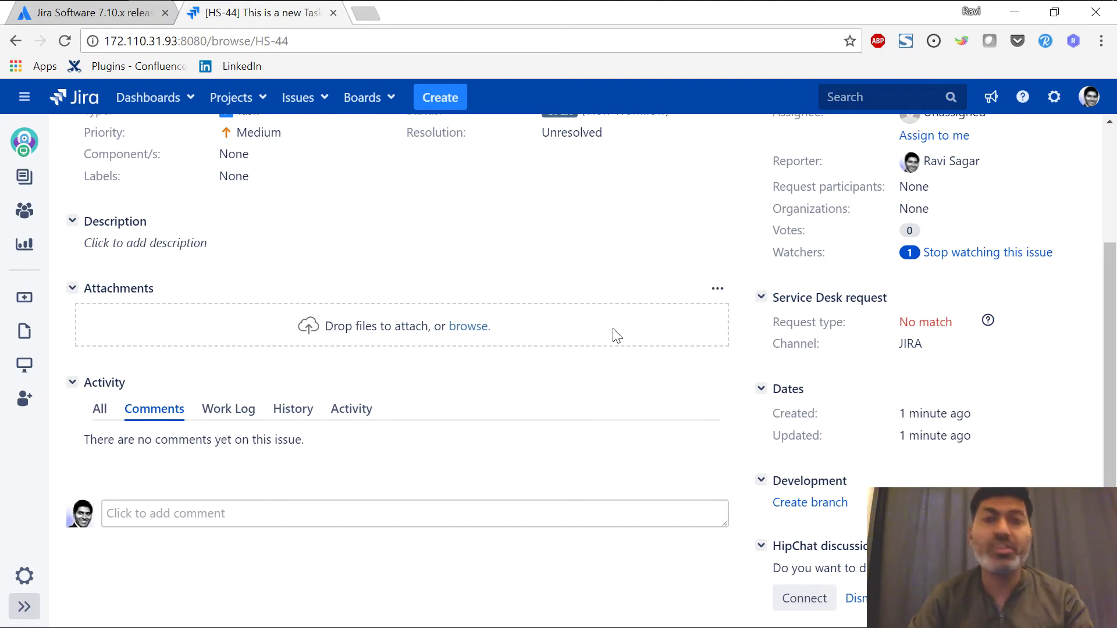
scroll(617, 337, "up", 3)
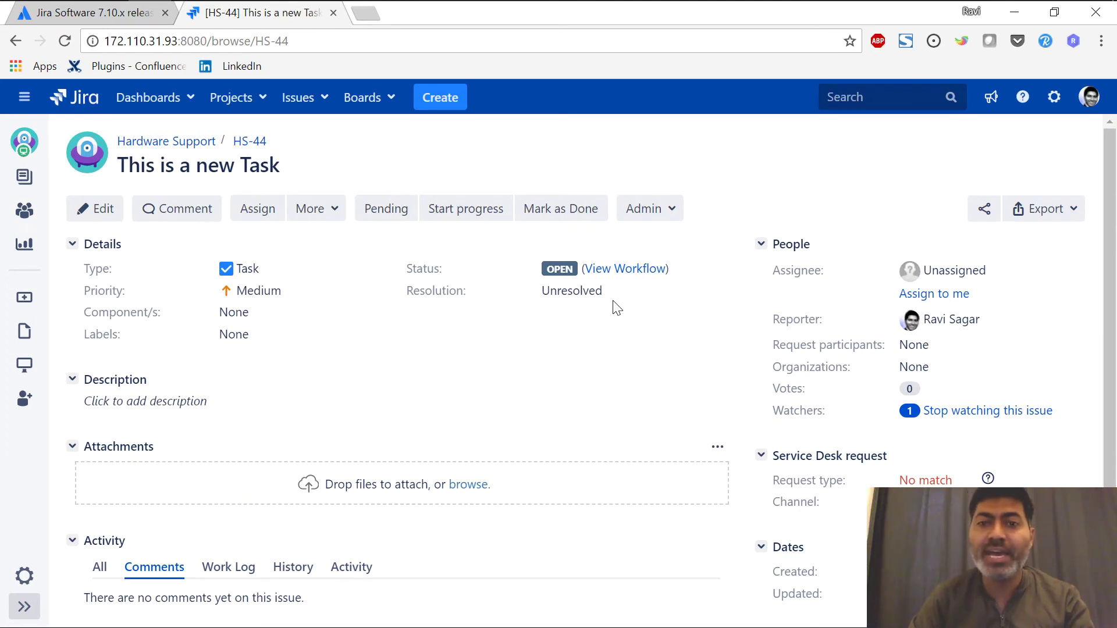
left_click(626, 273)
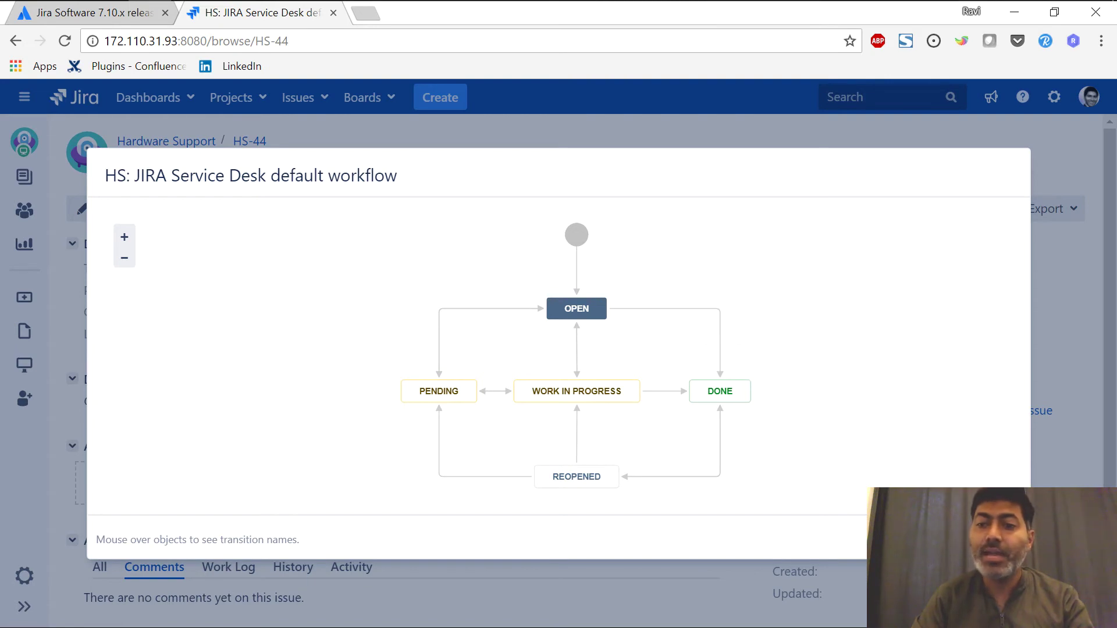
key("Escape")
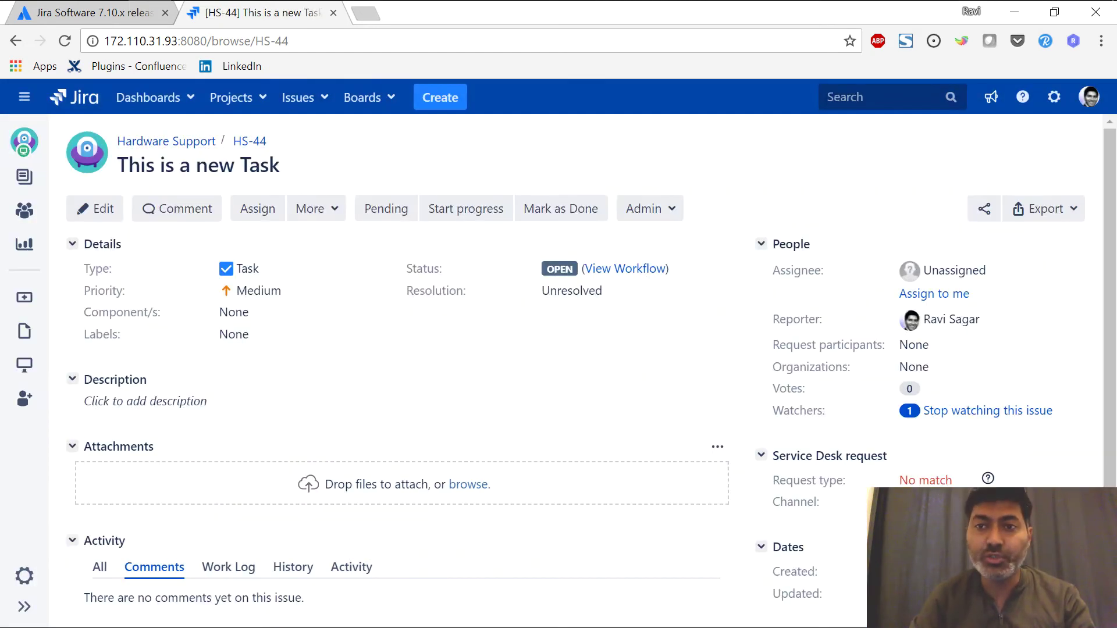
Step: Search instantly for 'sample' to list matching issues such as SSPC-17 and WEB-17
left_click(875, 92)
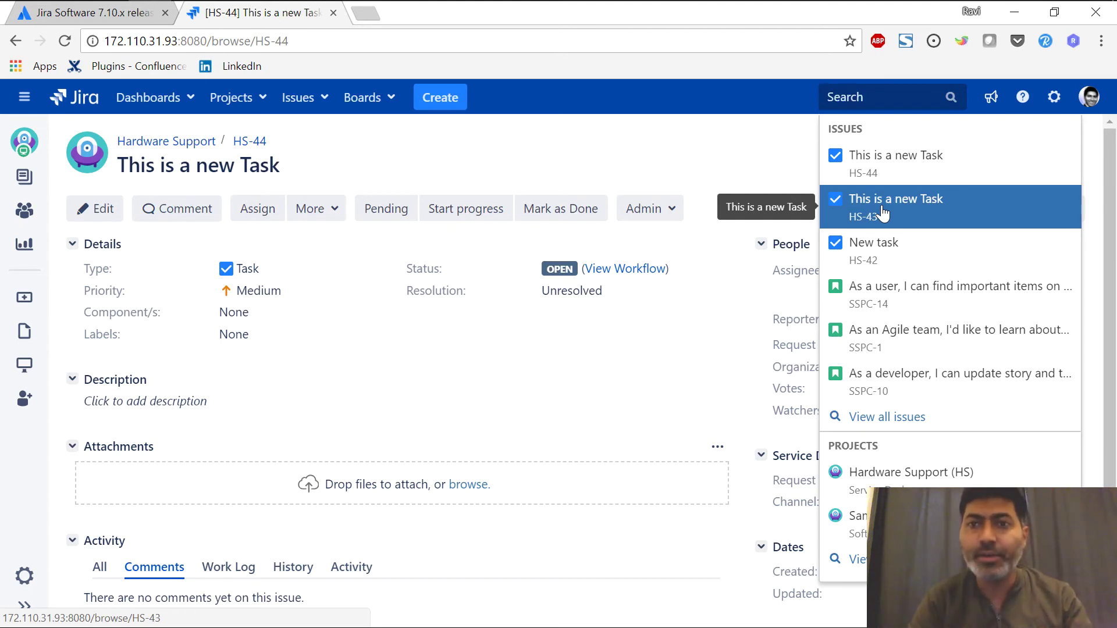
type("sample")
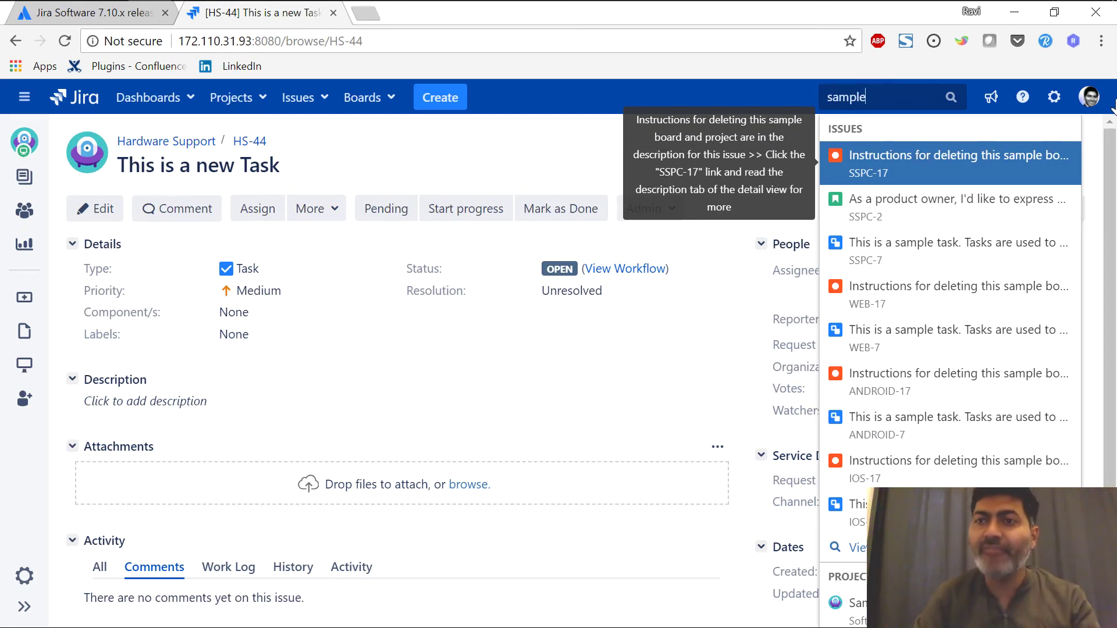
Step: Open Applications > Versions & licenses, showing Service Desk 3.13.0 and Software 7.10.0 trials
left_click(1061, 101)
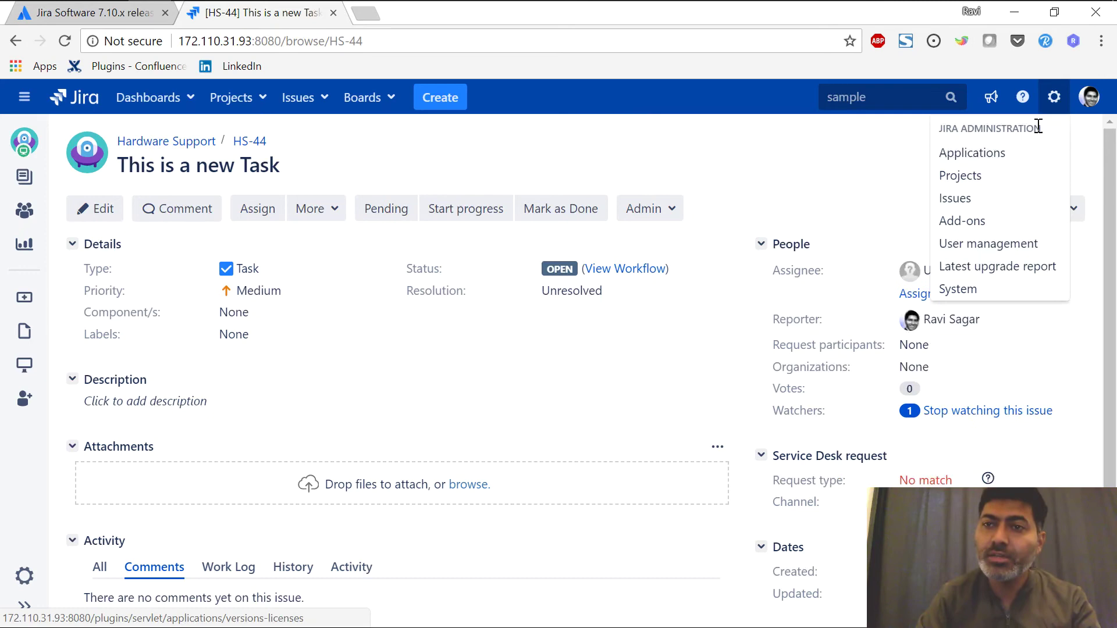
left_click(1012, 157)
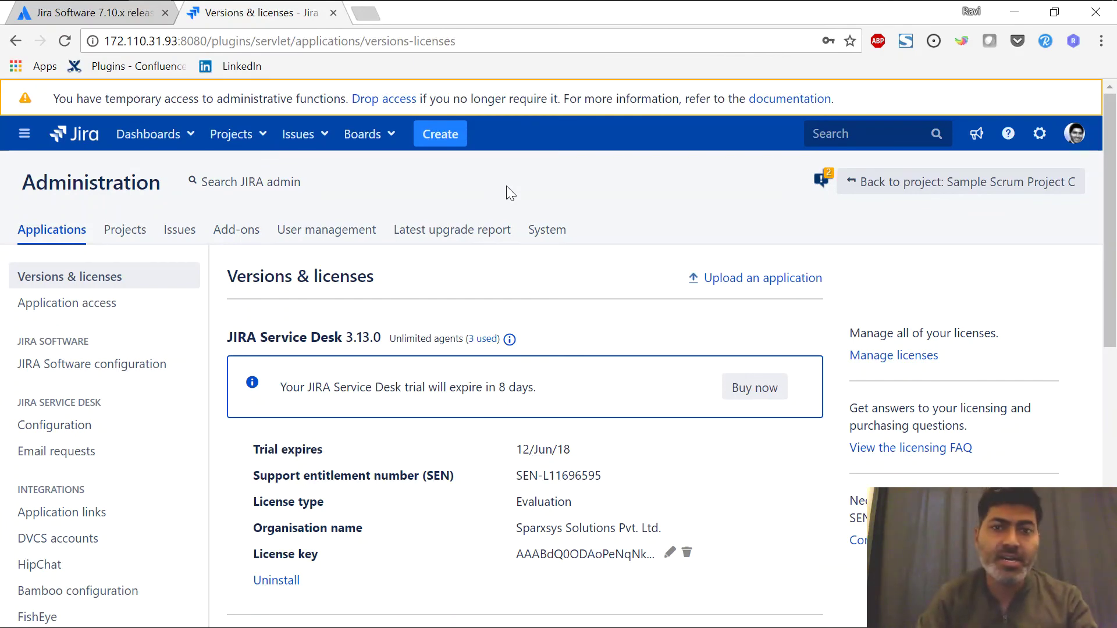
scroll(507, 187, "down", 1)
scroll(509, 193, "down", 3)
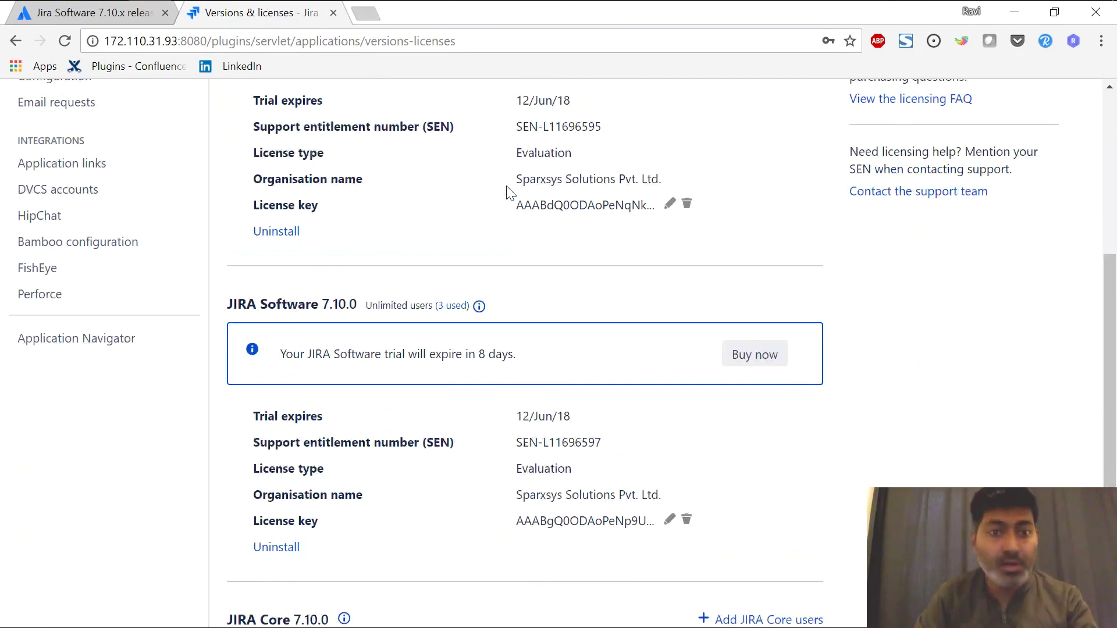
scroll(507, 194, "up", 4)
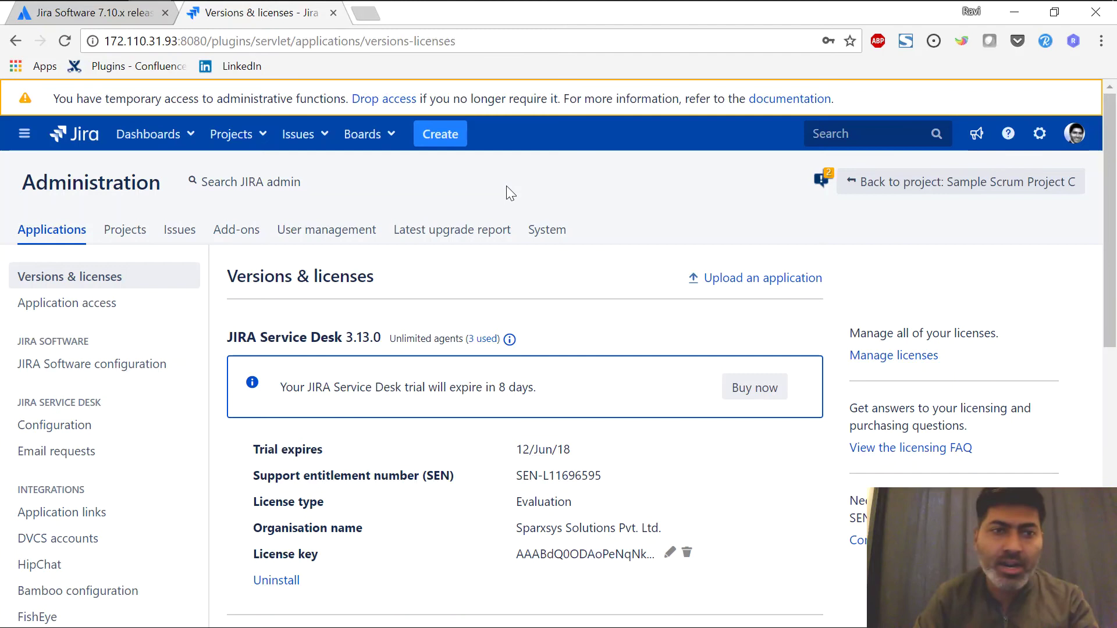
Step: Open the Projects administration list showing ANDROID, HS, HT, IOS, LEG, RISK and SSPC
left_click(117, 229)
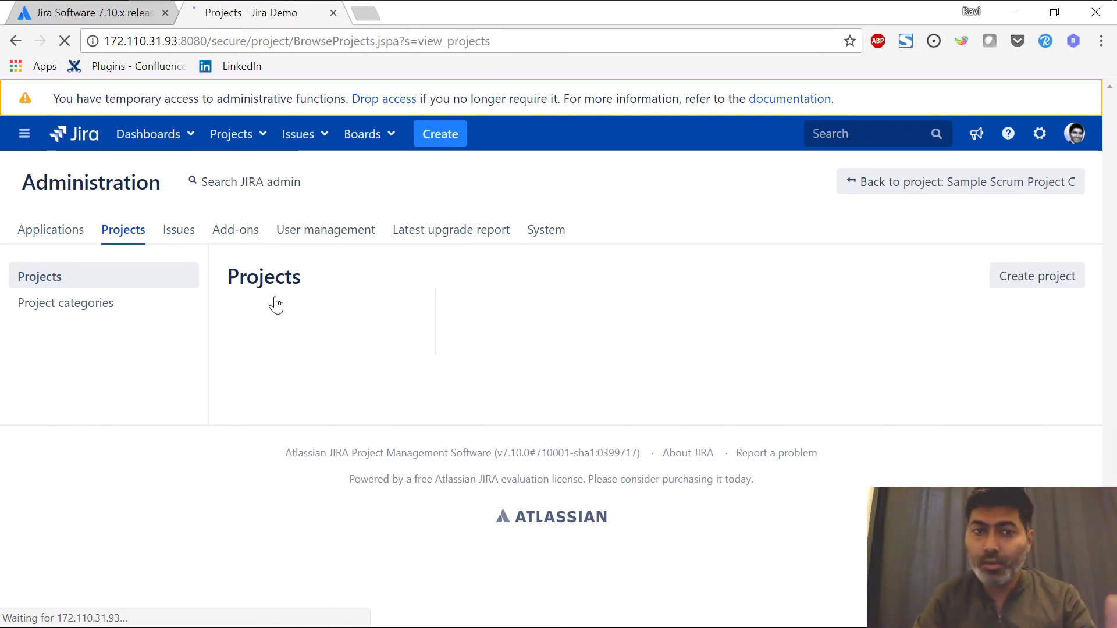
scroll(277, 303, "down", 8)
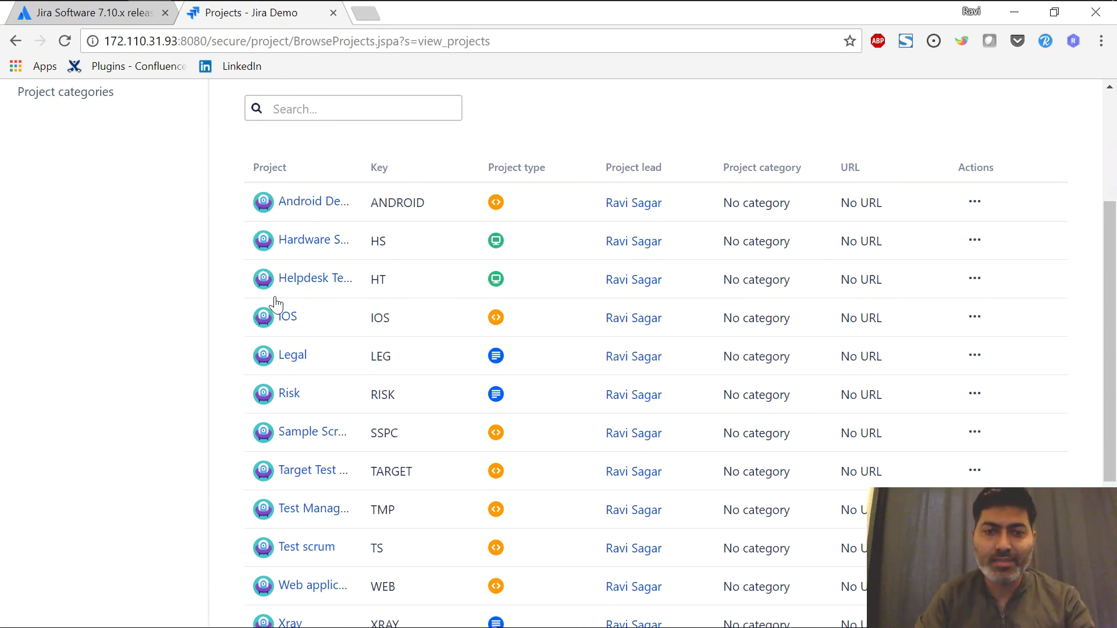
scroll(276, 303, "up", 8)
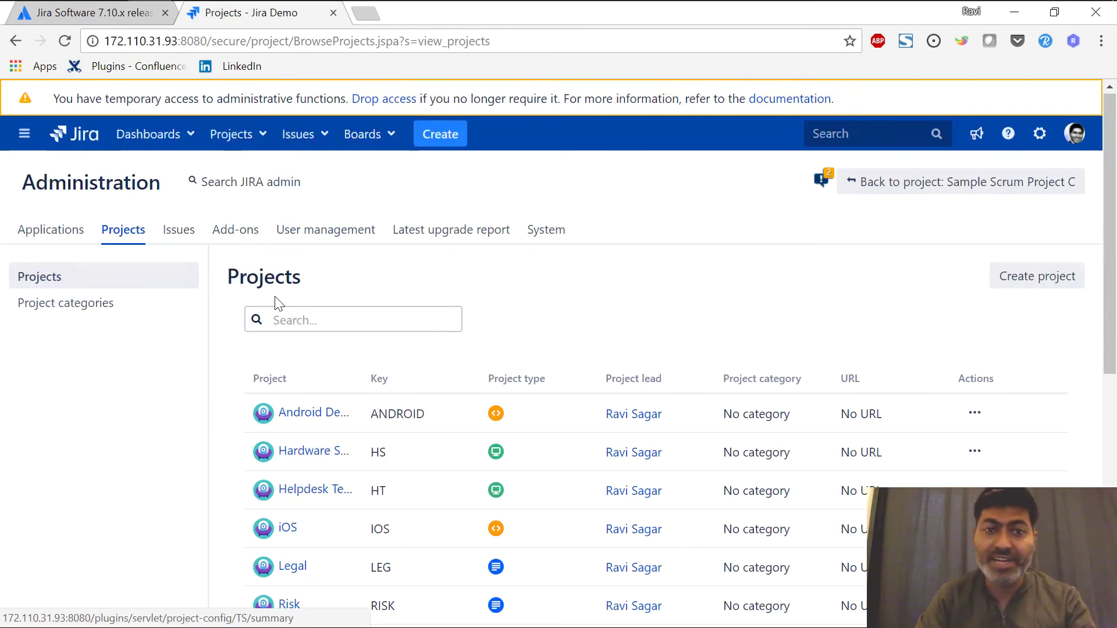
Step: Open the Issue types administration page listing Bug, Change, Epic, Story and Task
left_click(184, 237)
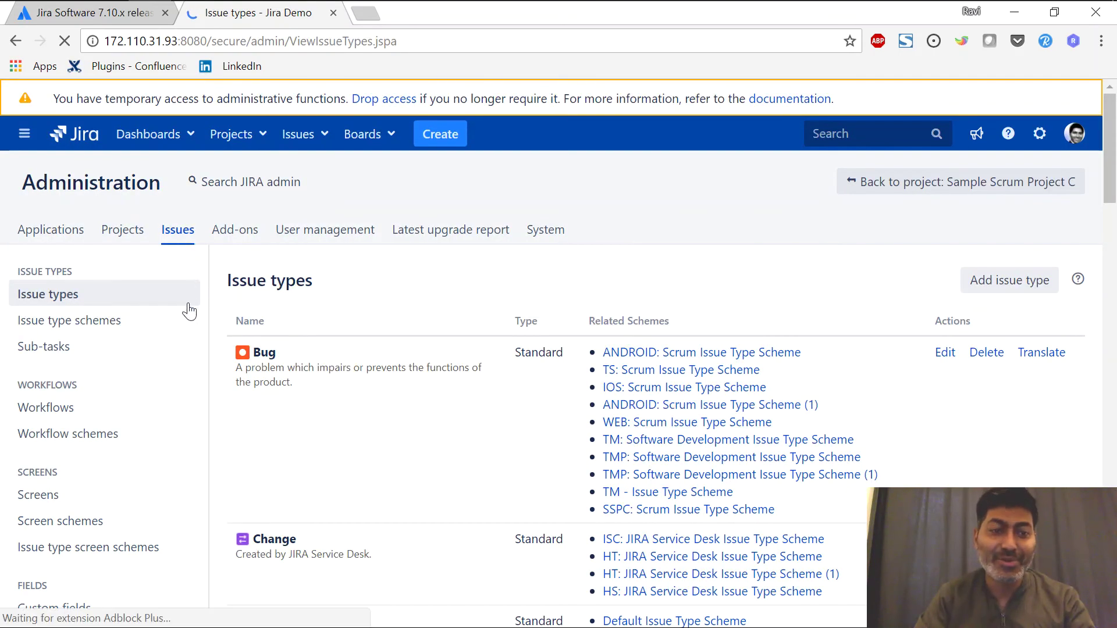
scroll(188, 311, "down", 20)
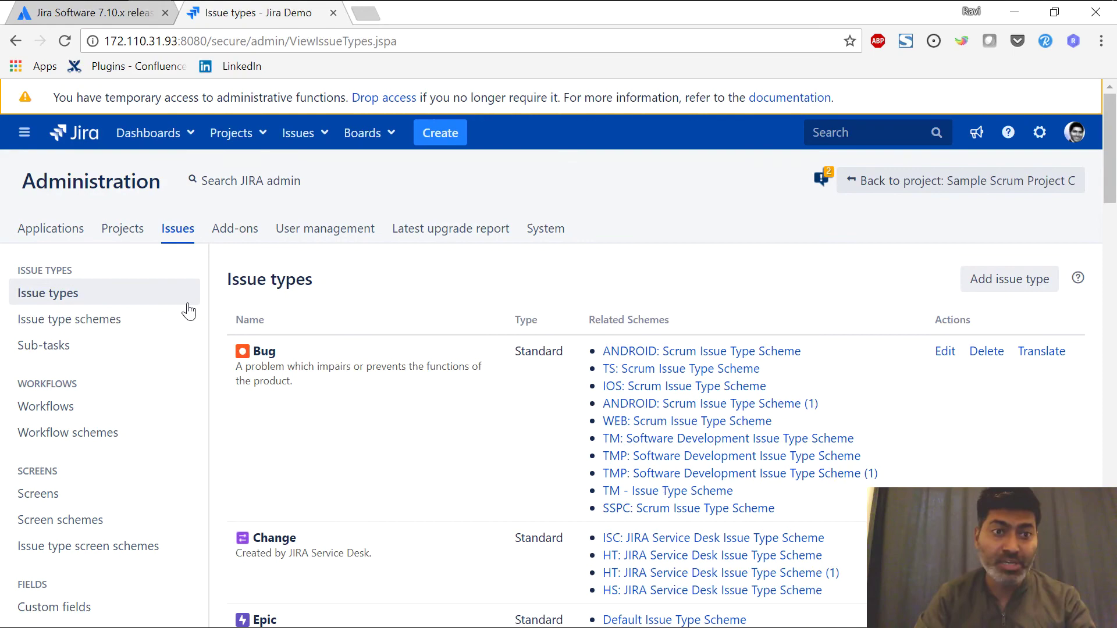
scroll(188, 311, "down", 4)
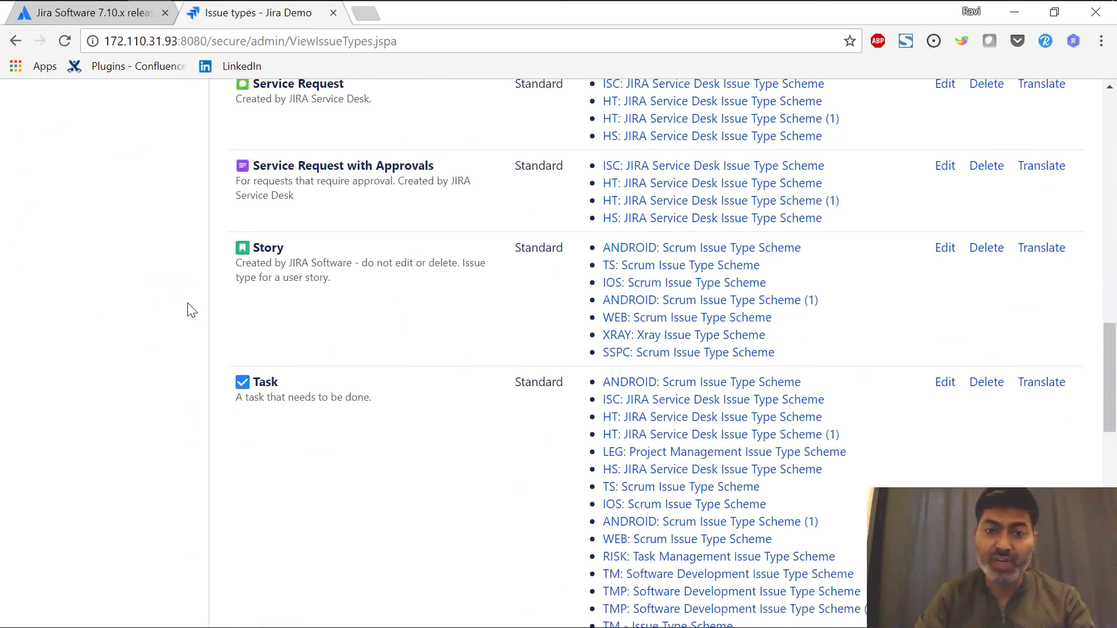
scroll(188, 311, "up", 20)
scroll(188, 311, "up", 5)
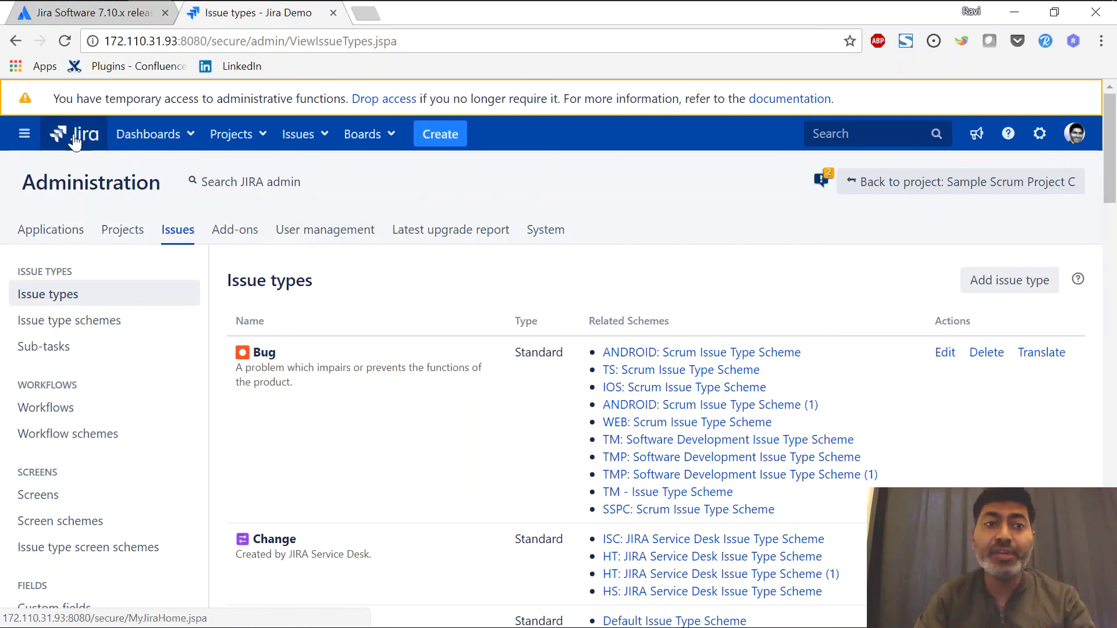
Step: Return to the Jira home dashboard via the Jira logo
left_click(74, 134)
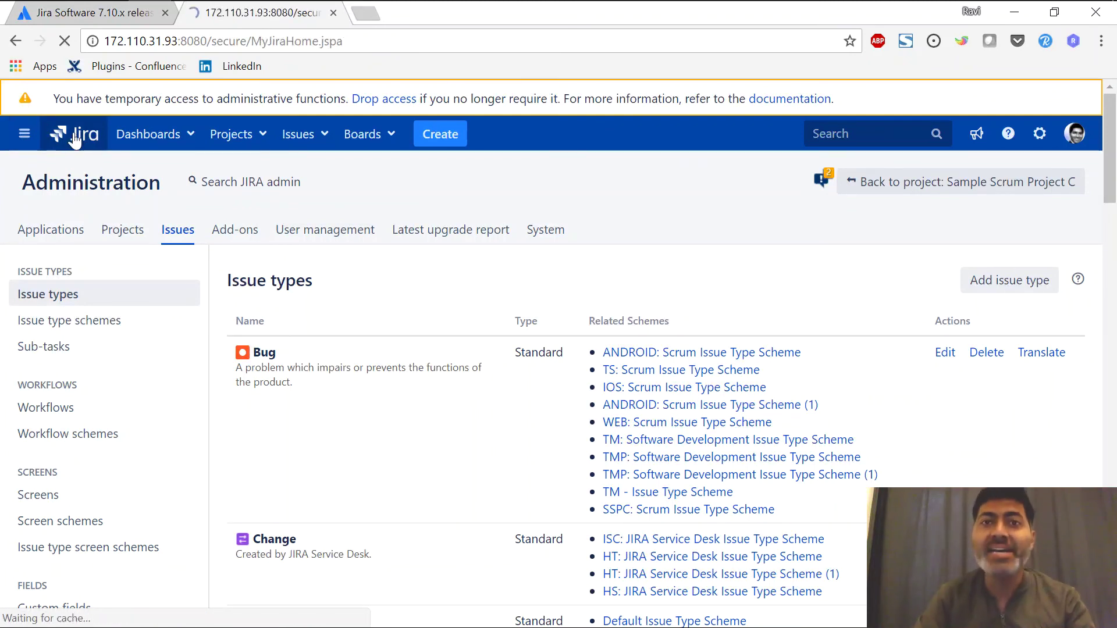